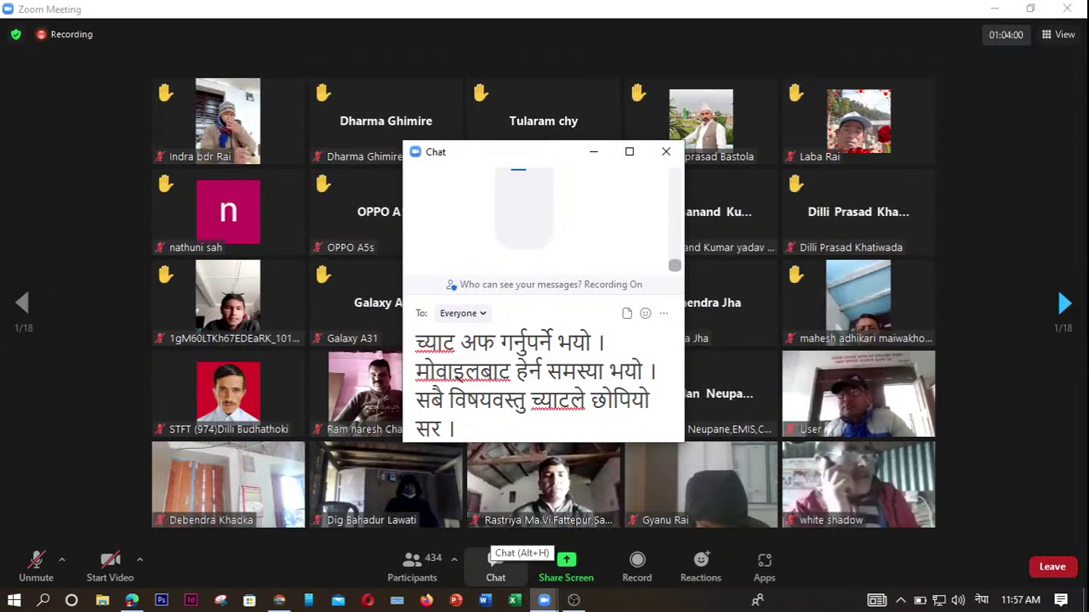
Send the Nepali message to everyone, review the enlarged chat, then close it.
key("Return")
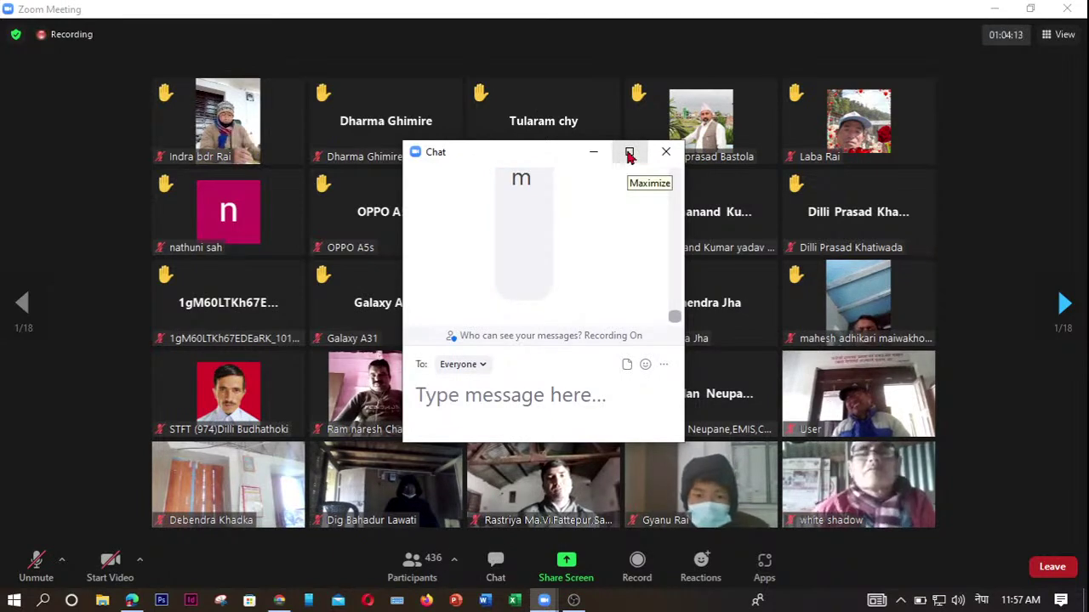
left_click(630, 154)
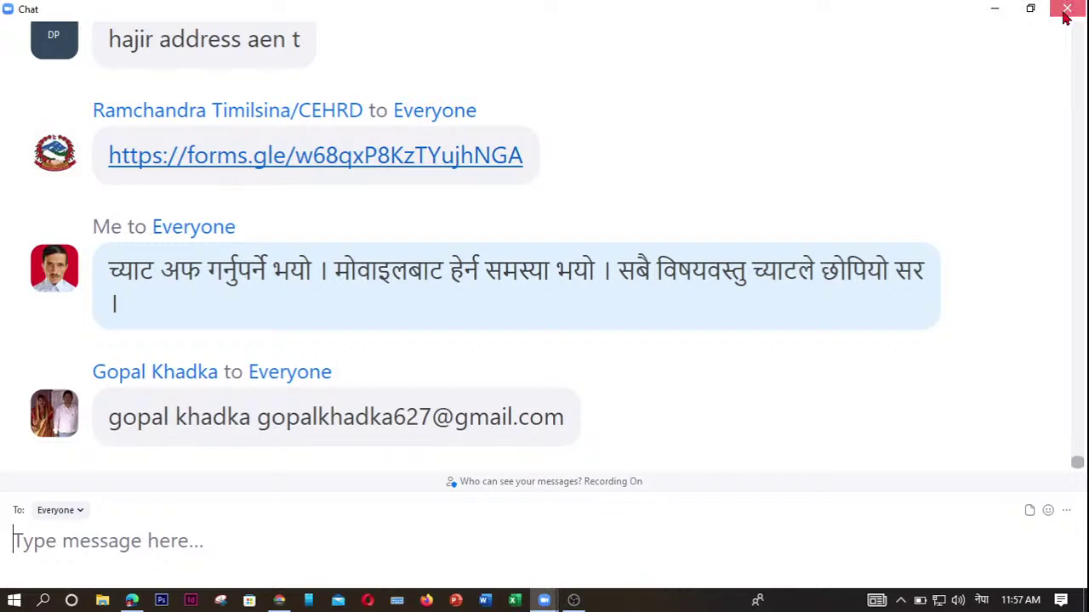
left_click(1066, 15)
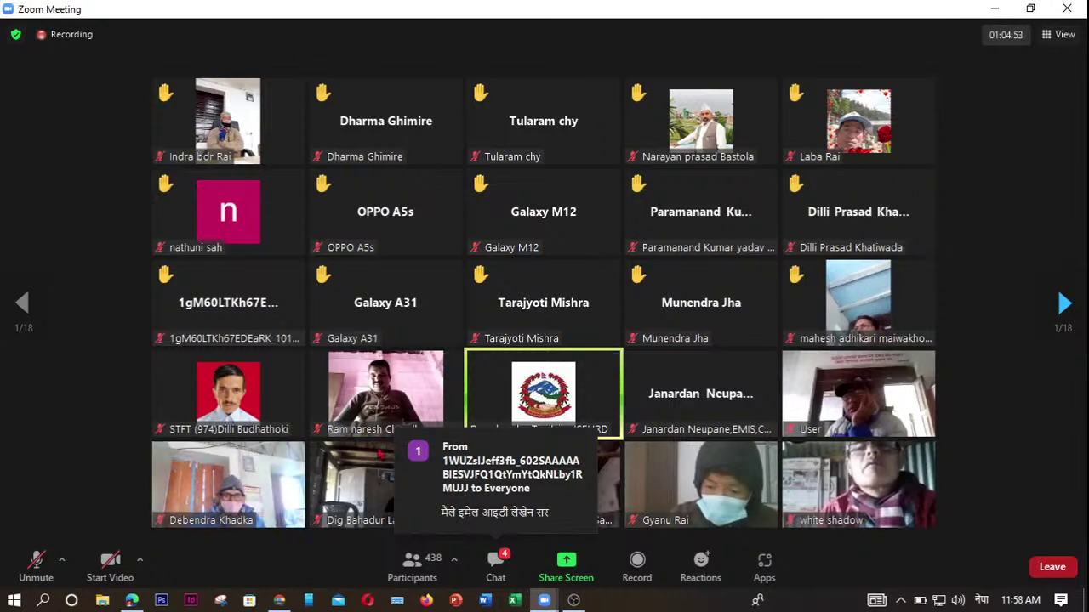
Return to the browser and begin another blank response to the training form.
left_click(132, 602)
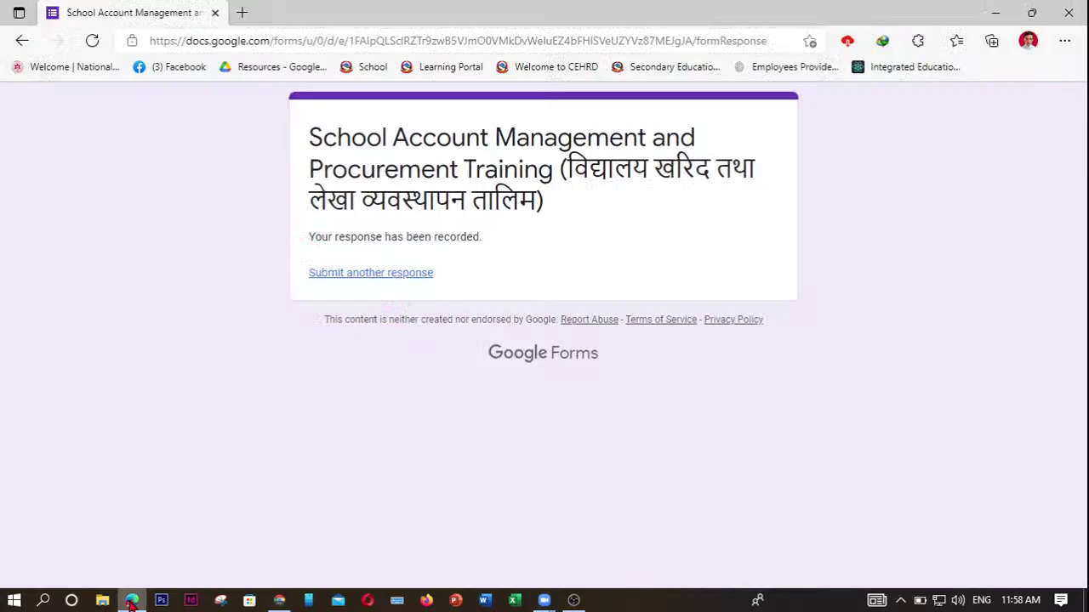
left_click(396, 274)
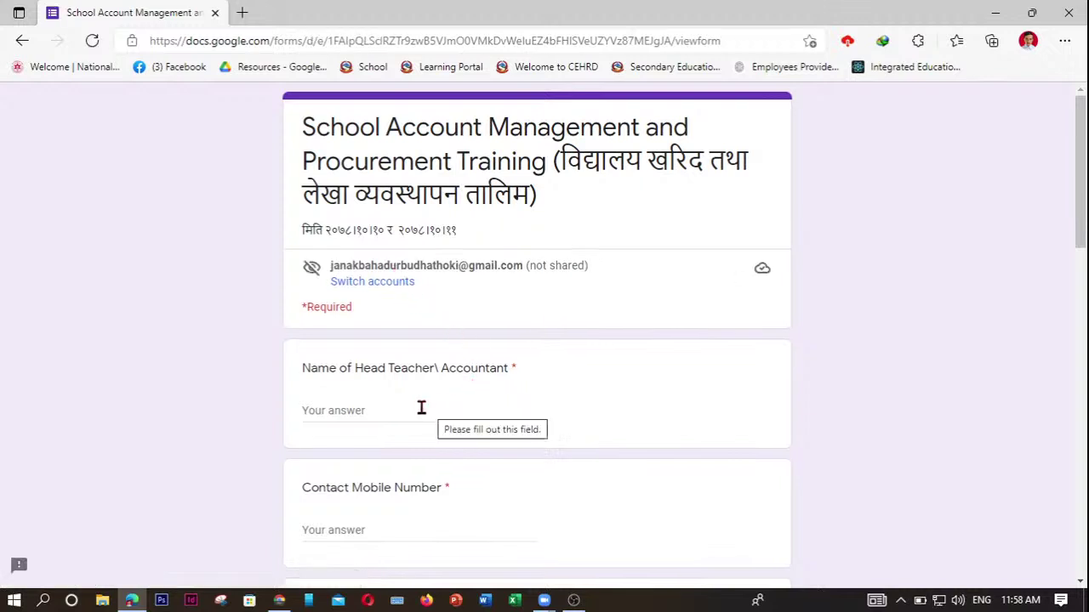
Fill in the head teacher's name, e-mail address and contact mobile number.
left_click(338, 411)
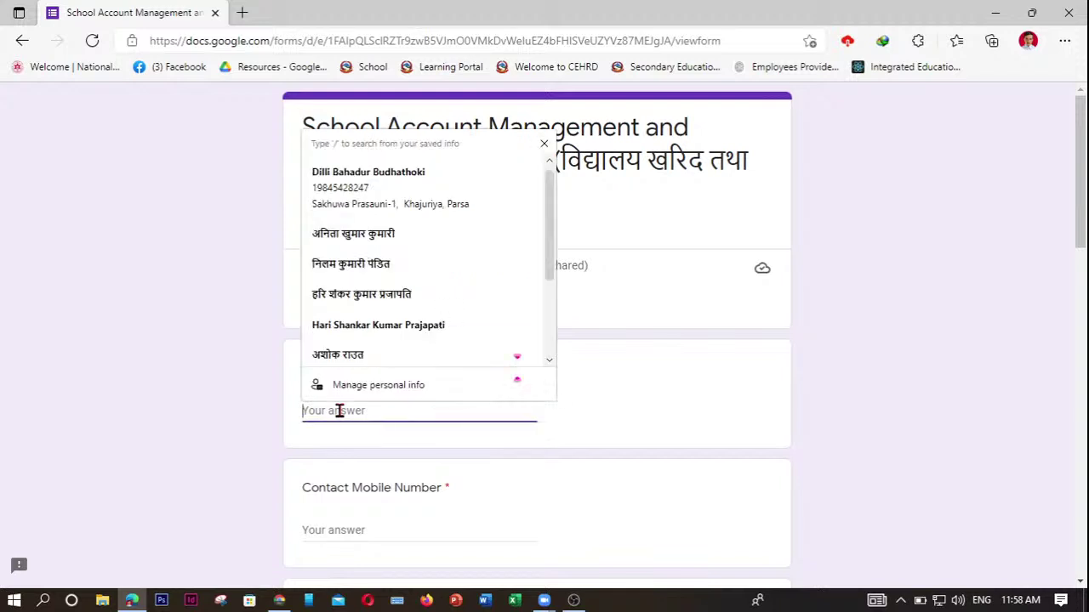
left_click(377, 184)
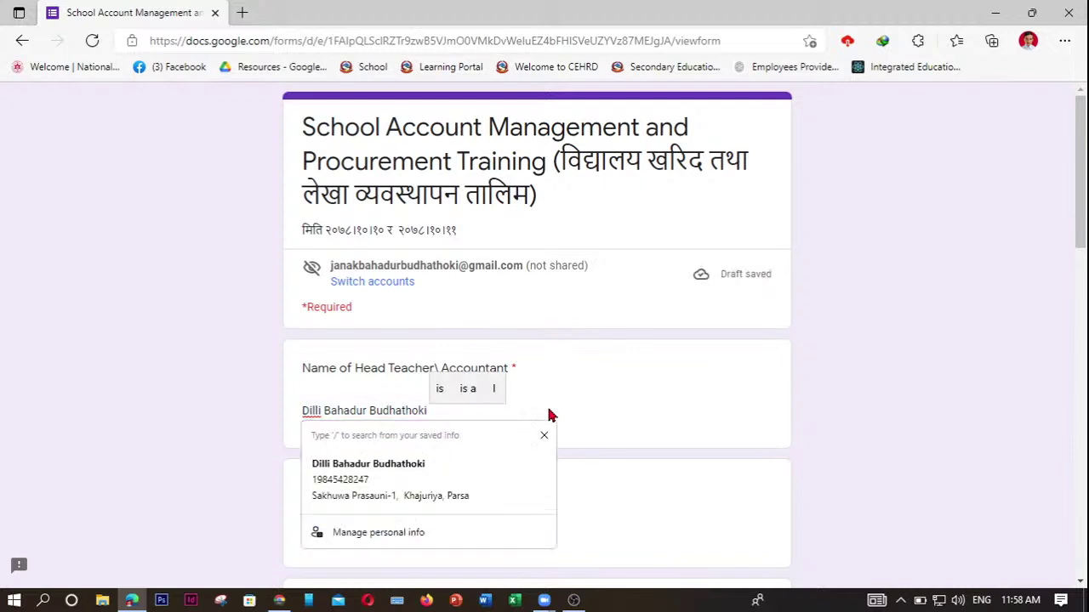
type("- ")
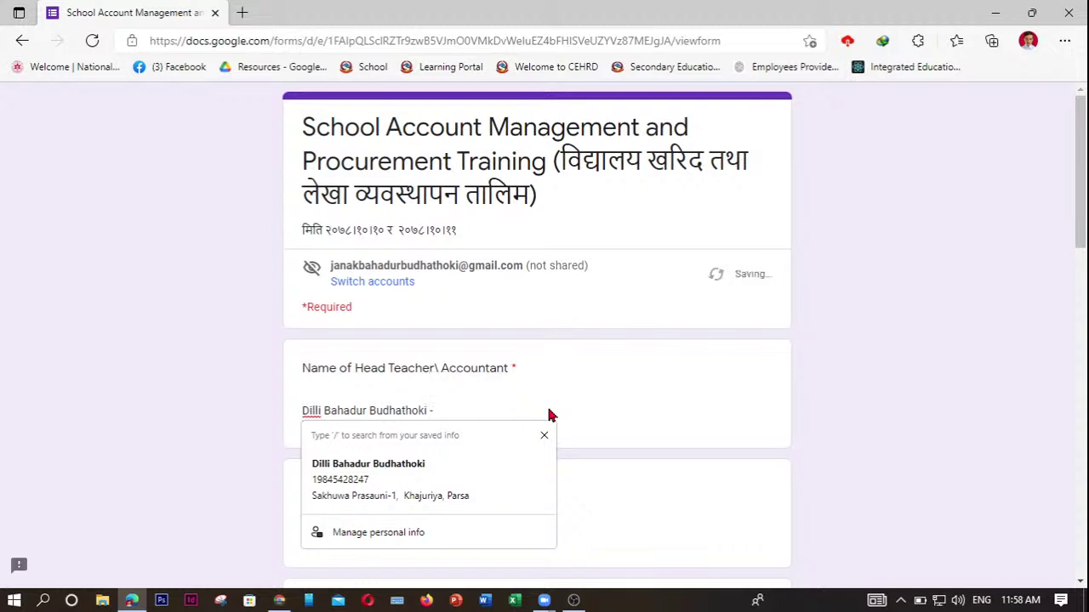
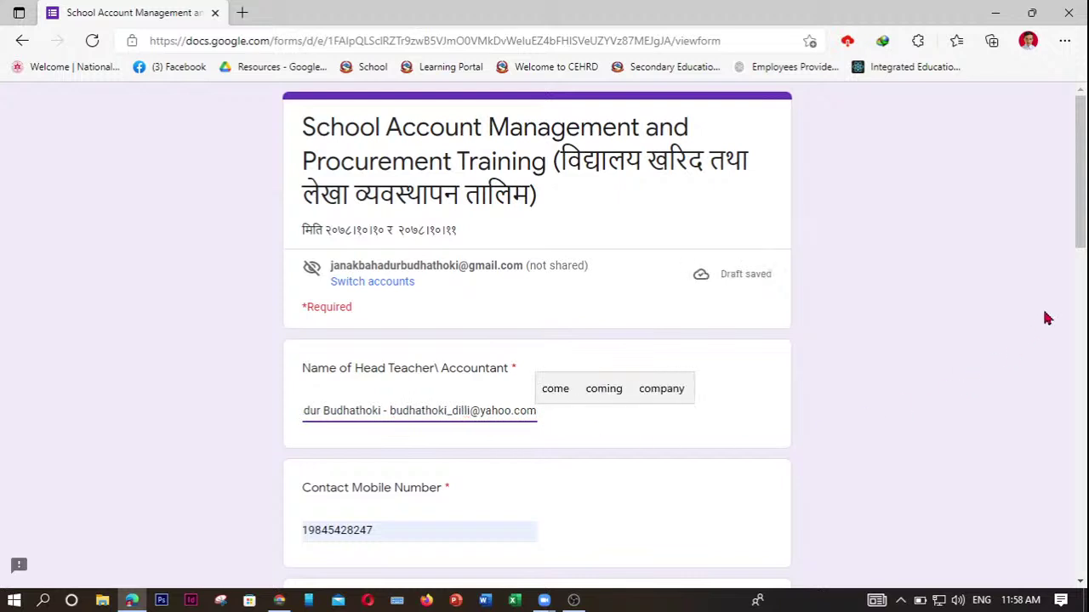
left_click_drag(1078, 211, 1078, 277)
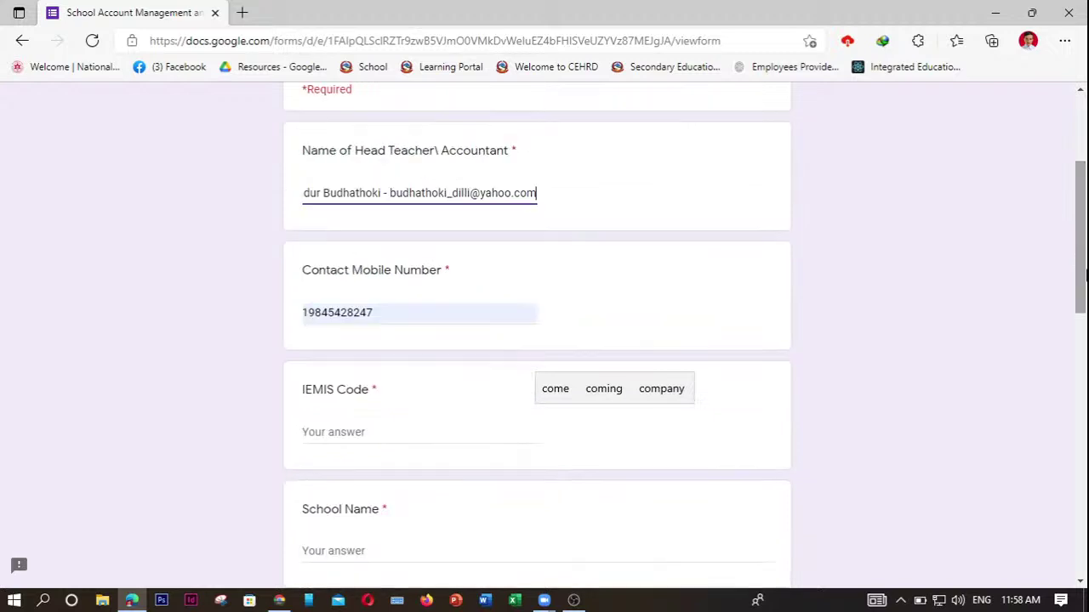
left_click(385, 319)
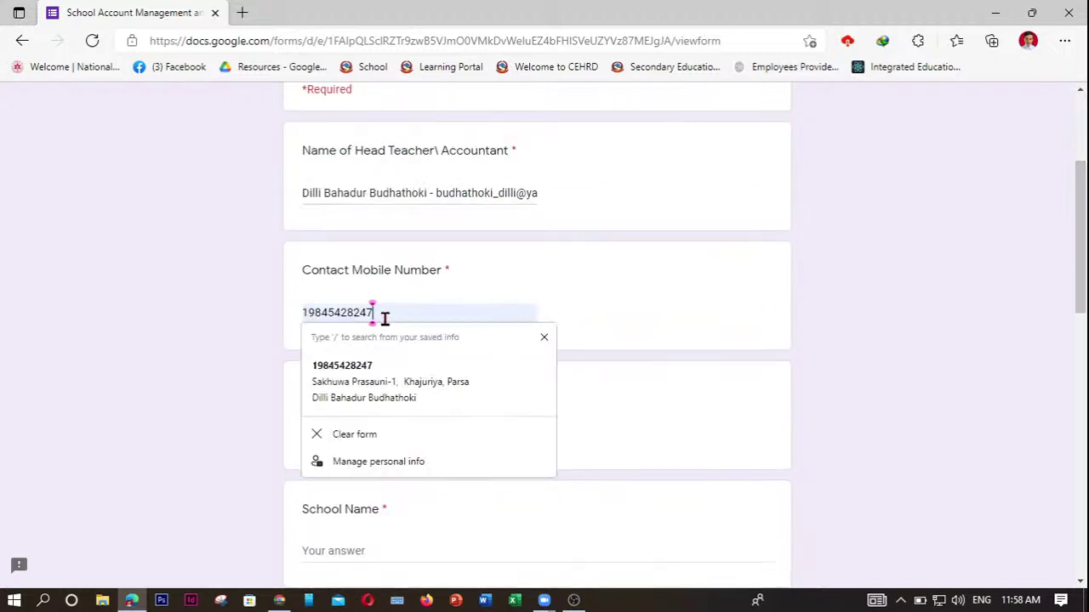
key("Escape")
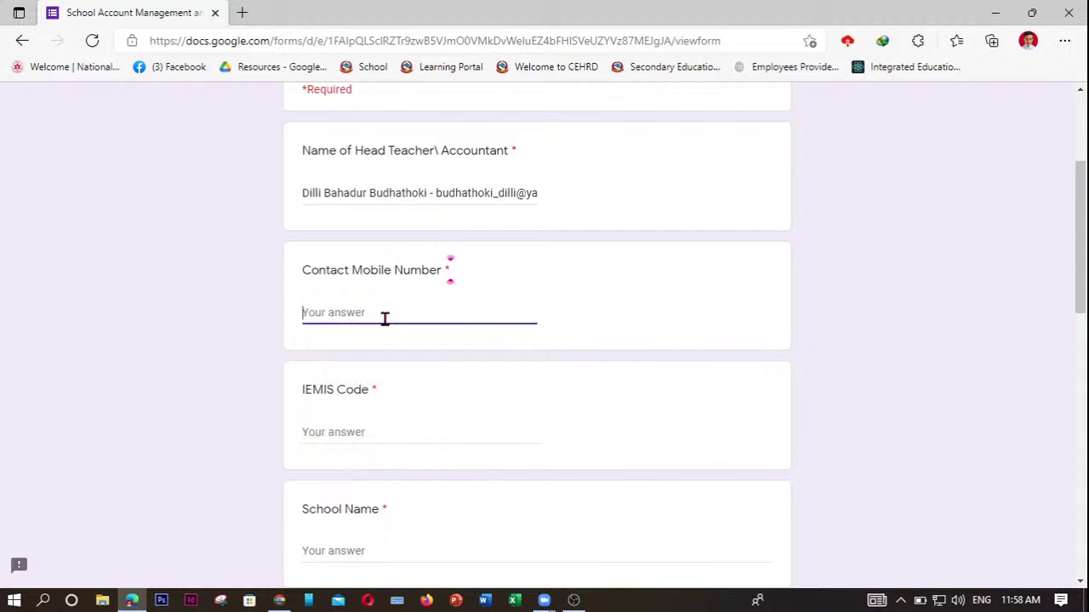
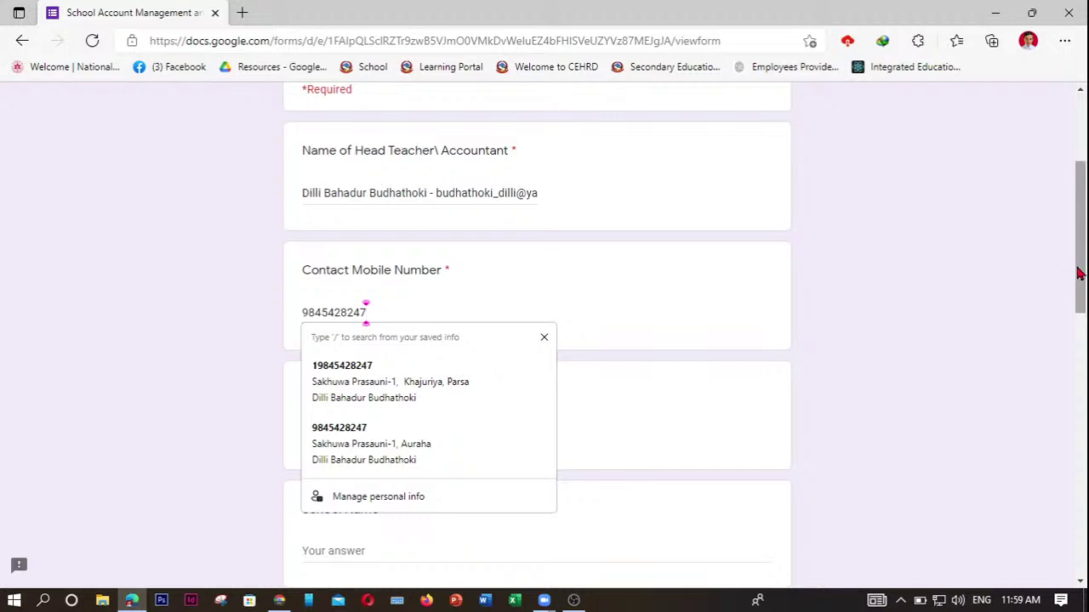
left_click_drag(1078, 272, 1084, 308)
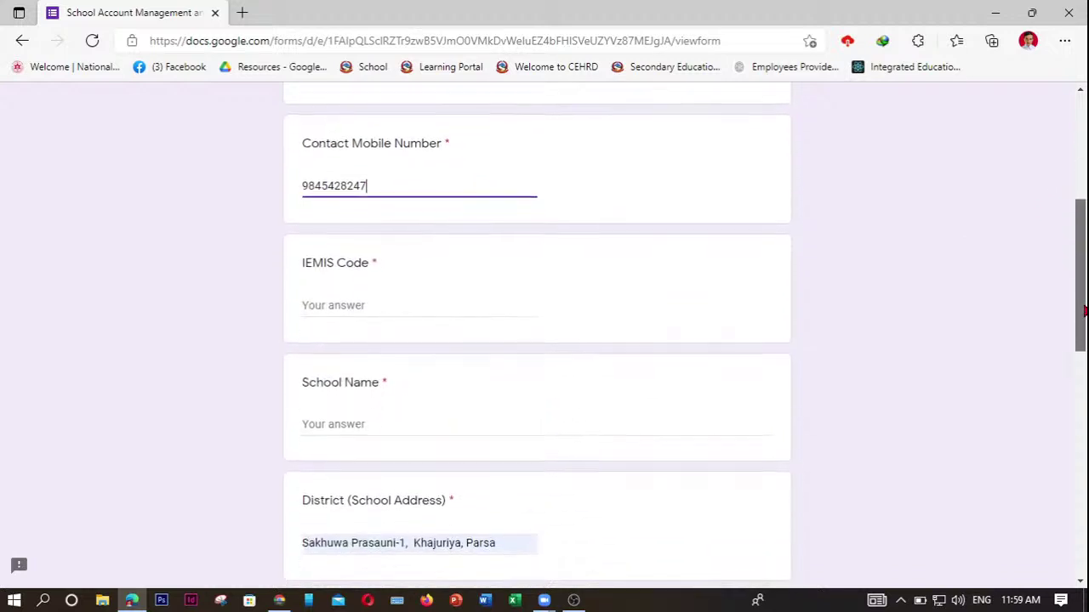
Enter IEMIS code 34046003 and school name 'Shree Nepal Rastriya Ma Vi Siyarahi Sathawal'.
left_click(338, 307)
type("3404600")
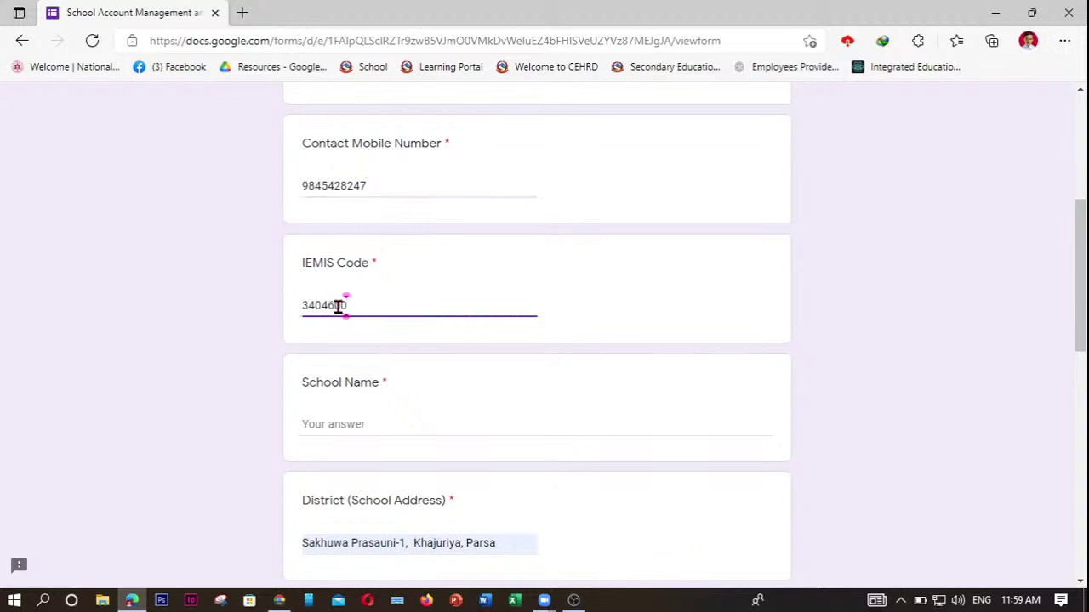
type("6")
key("BackSpace")
type("3")
left_click(338, 423)
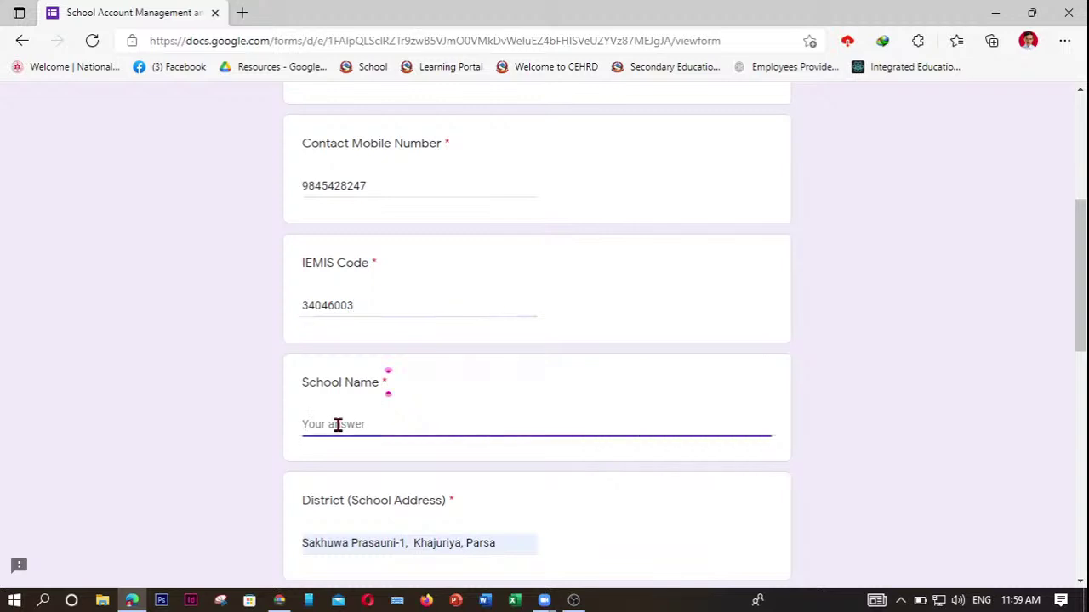
type("Shr")
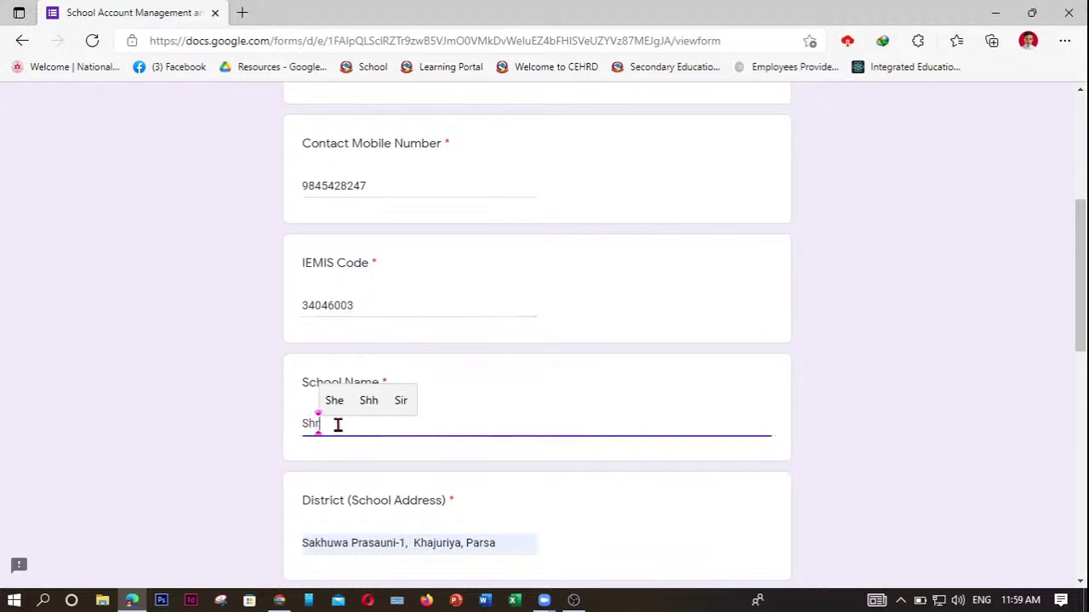
type("ee N")
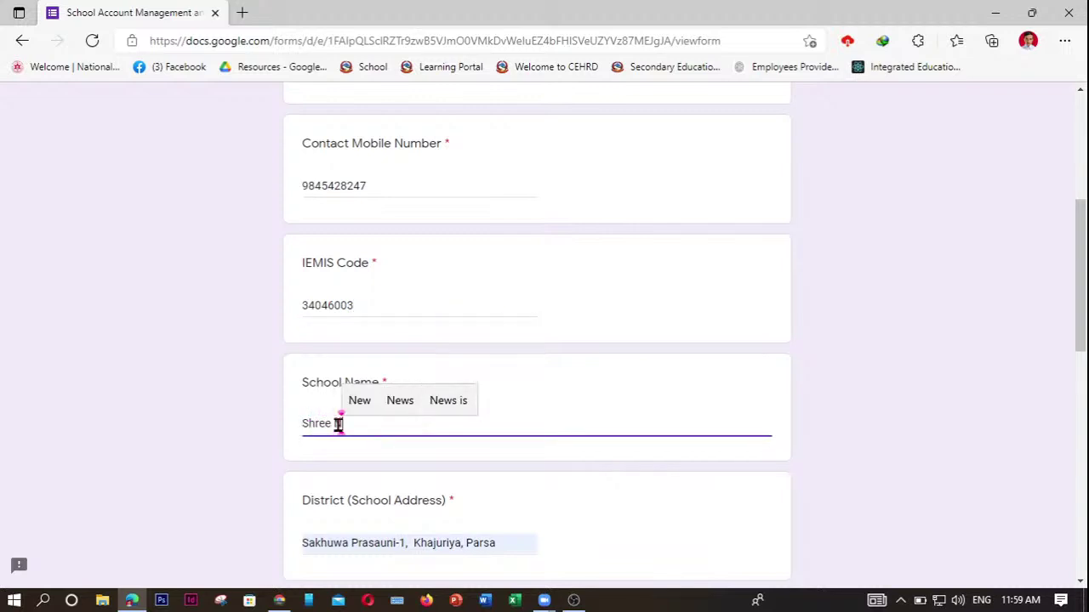
type("epal ")
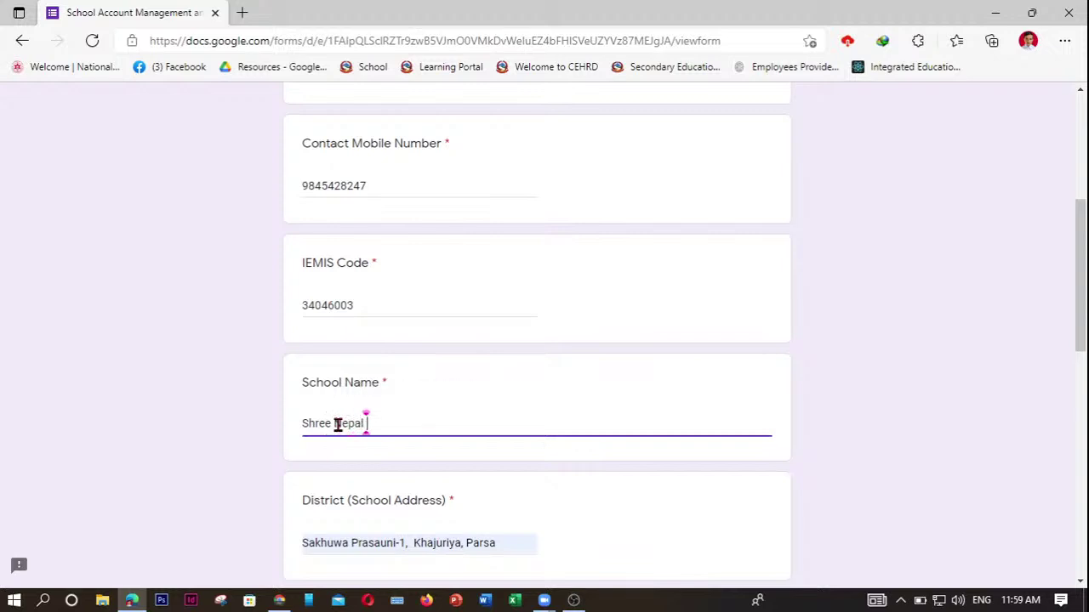
type("Rast")
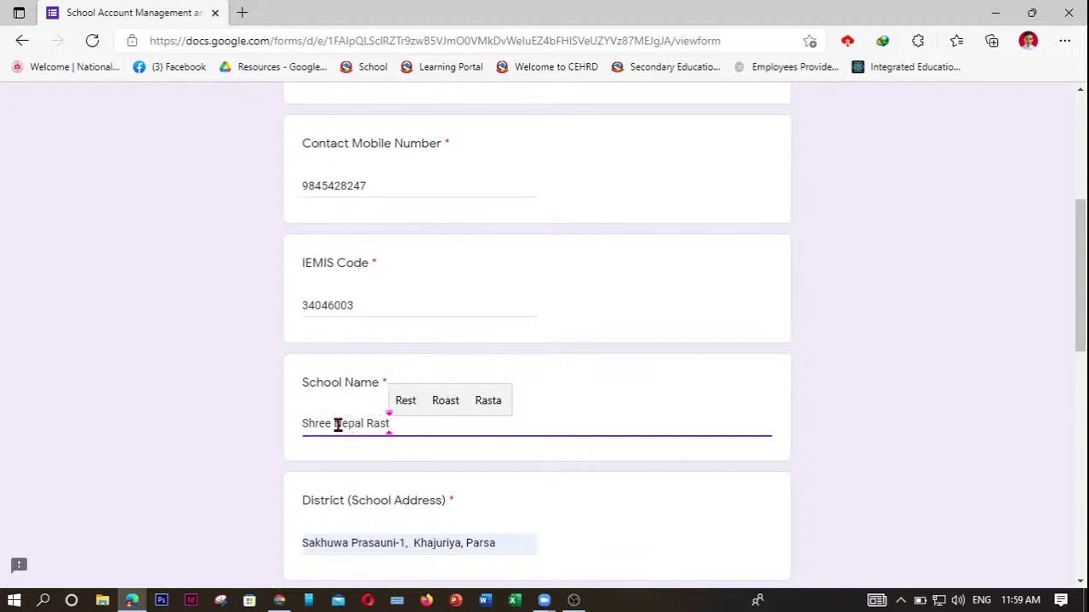
type("riya Ma")
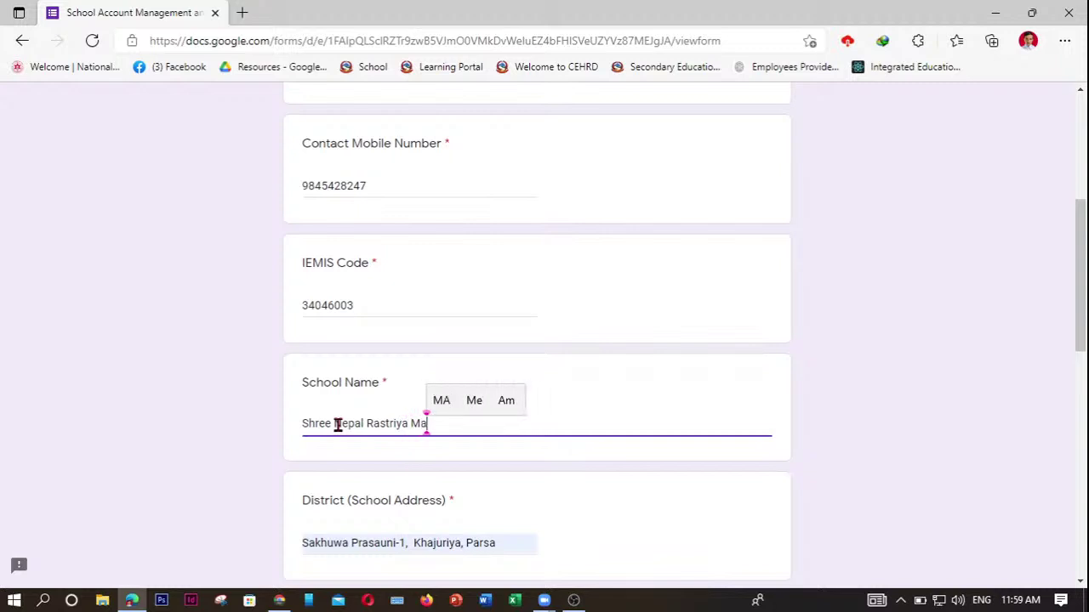
type(" Bi")
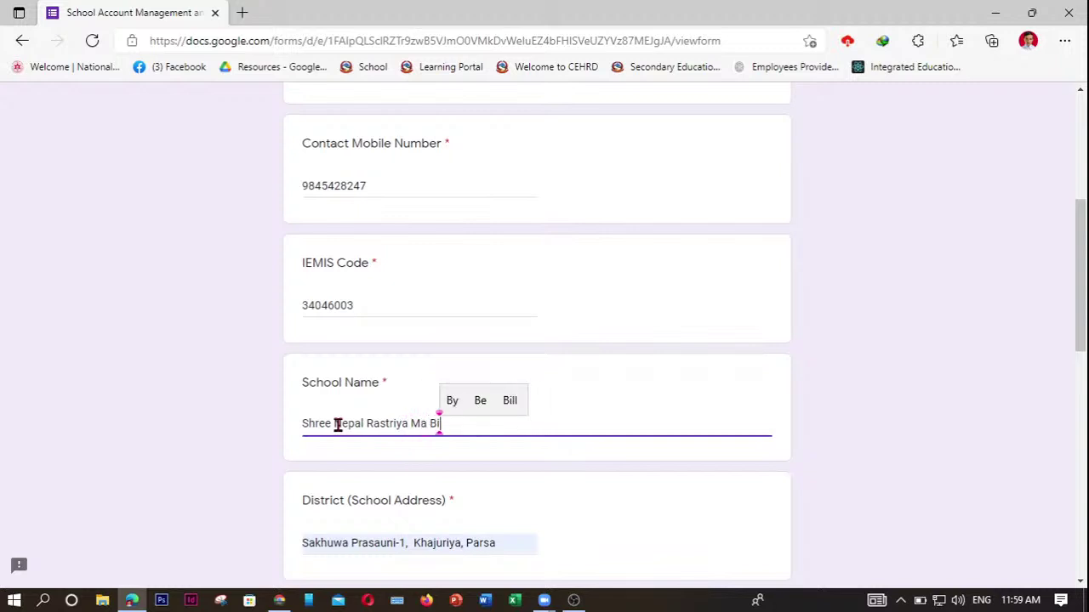
key("BackSpace")
key("BackSpace")
type("Vi S")
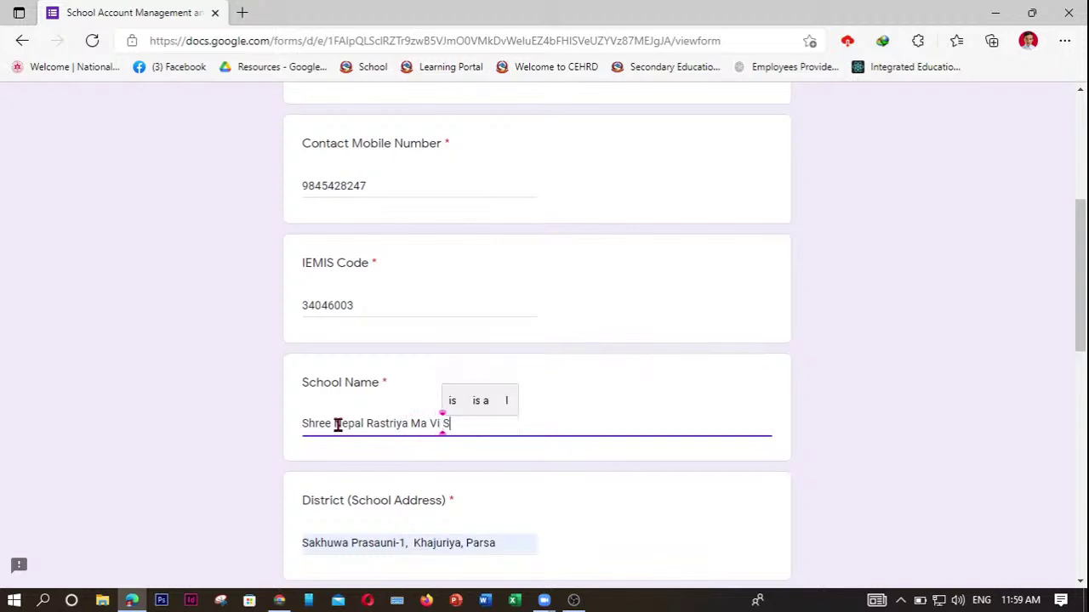
type("iyarahi ")
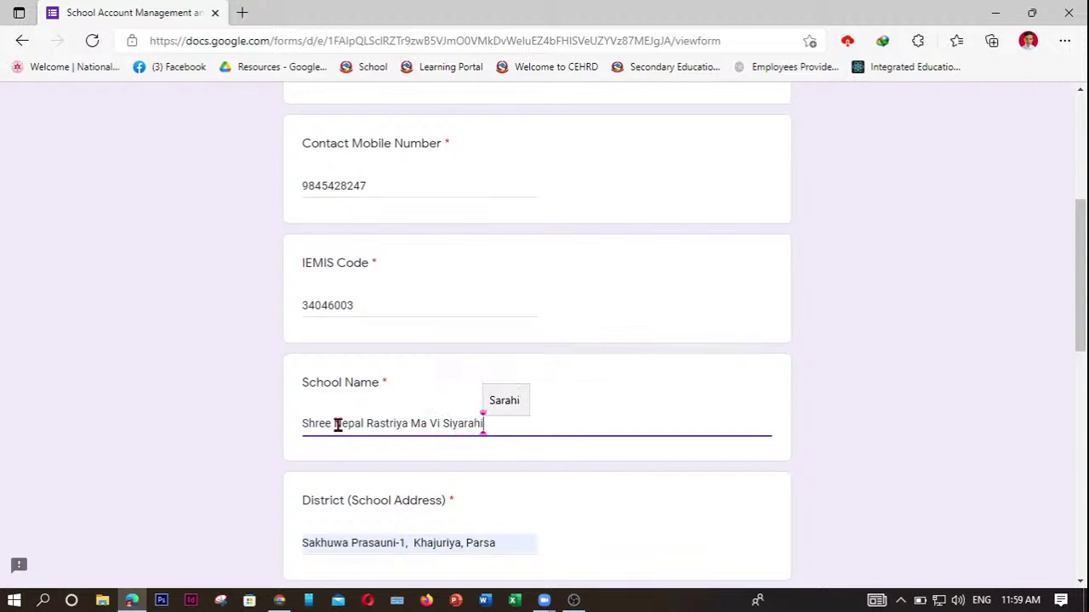
type("Sathawal")
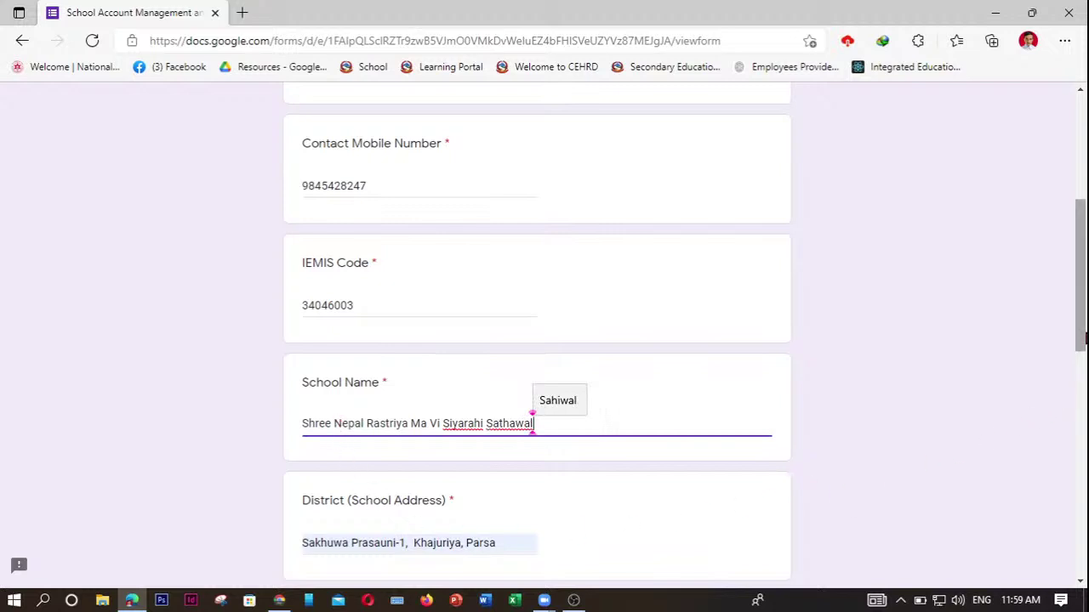
Answer the Local Level question with 'Sakhuwa Prasauni'.
scroll(619, 400, "down", 2)
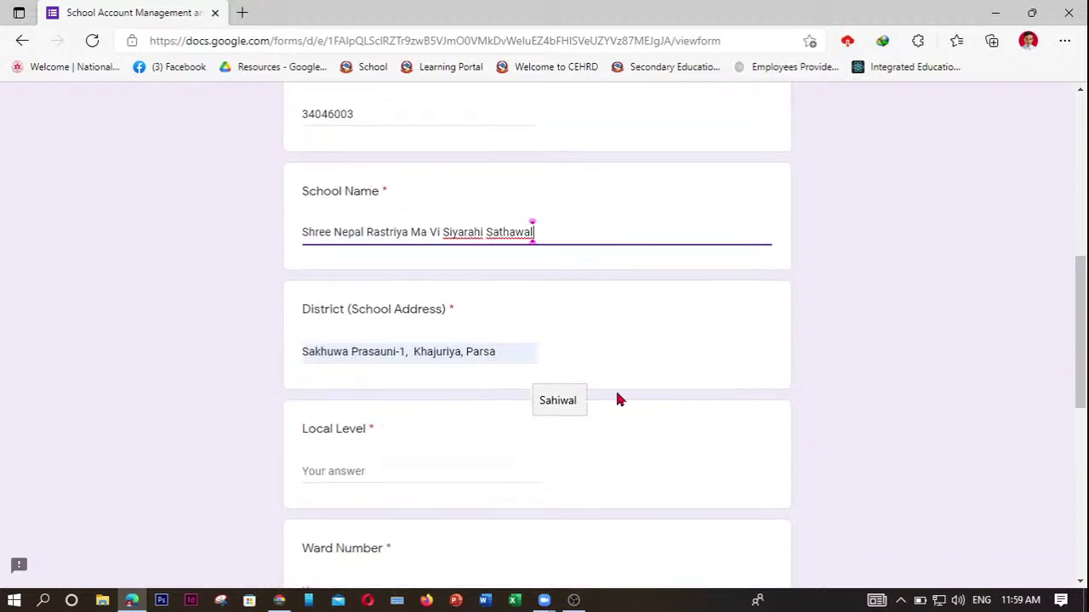
left_click(340, 470)
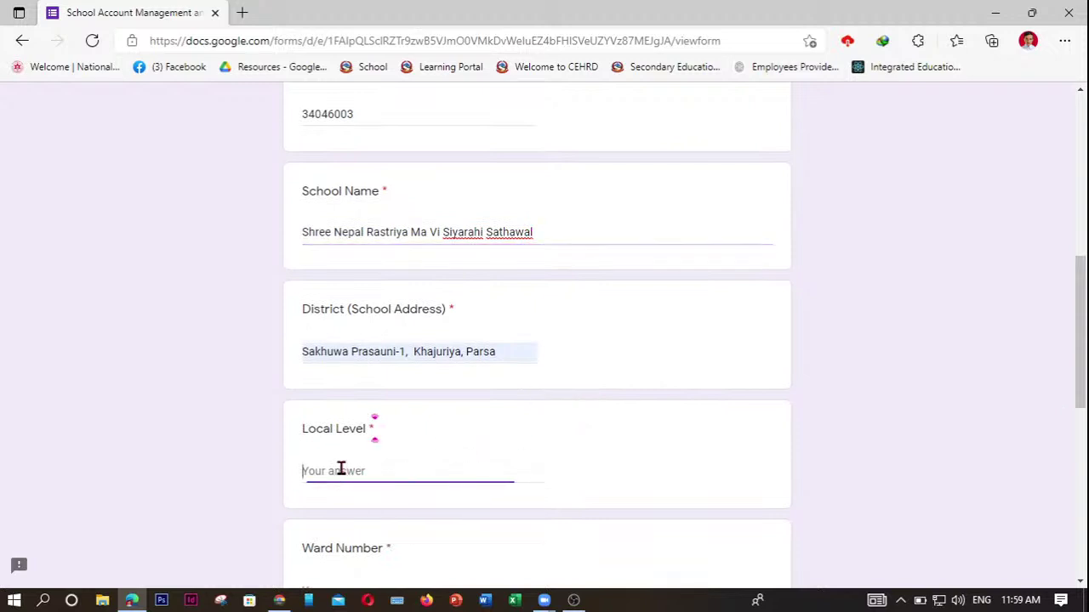
type("Sak")
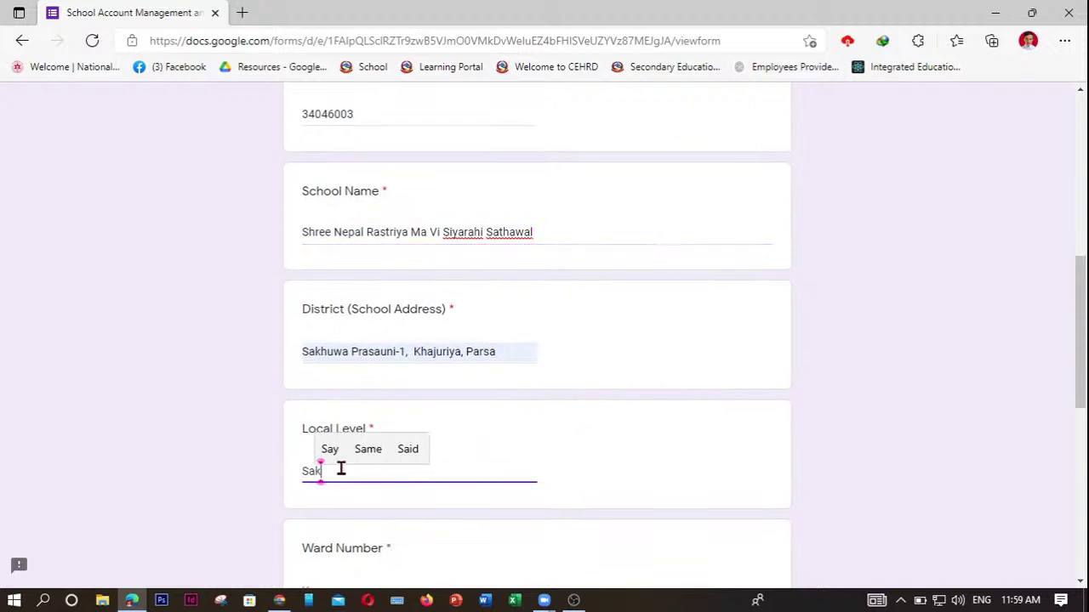
type("huwa P")
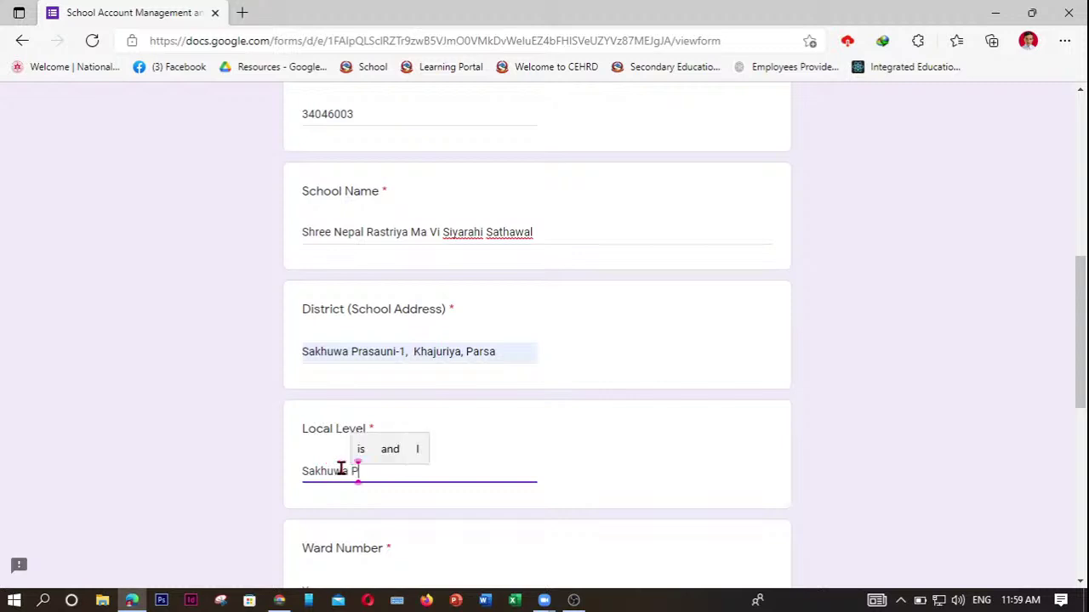
type("rasaun")
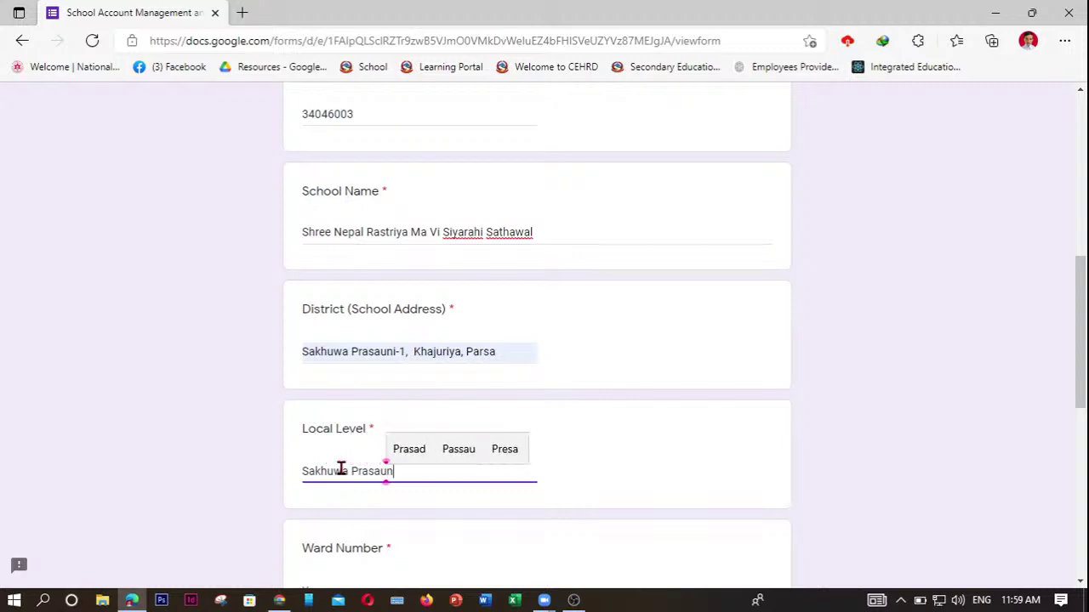
type("i-1")
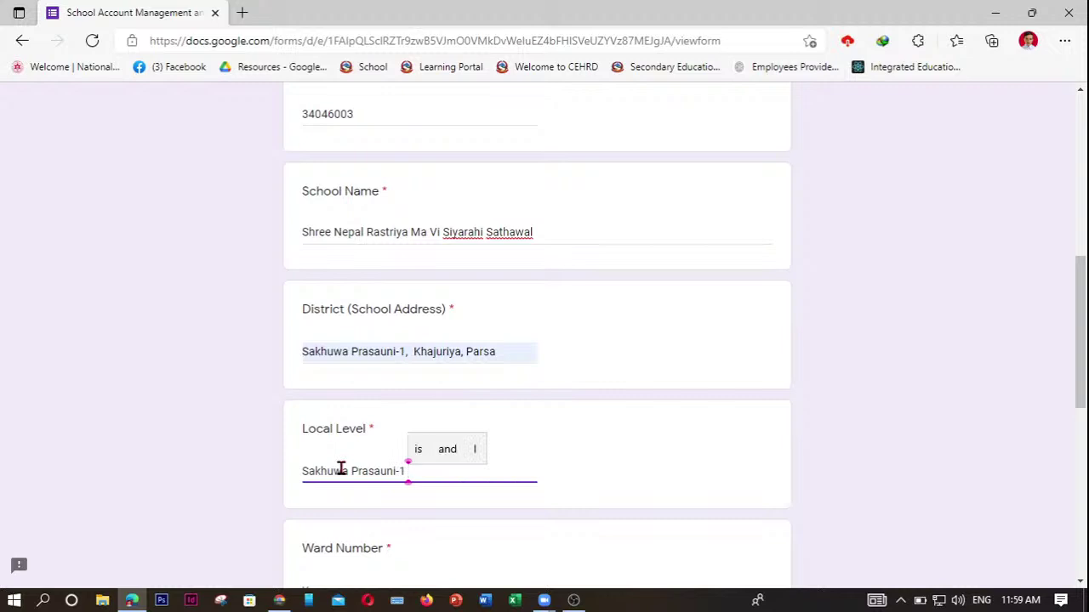
key("BackSpace")
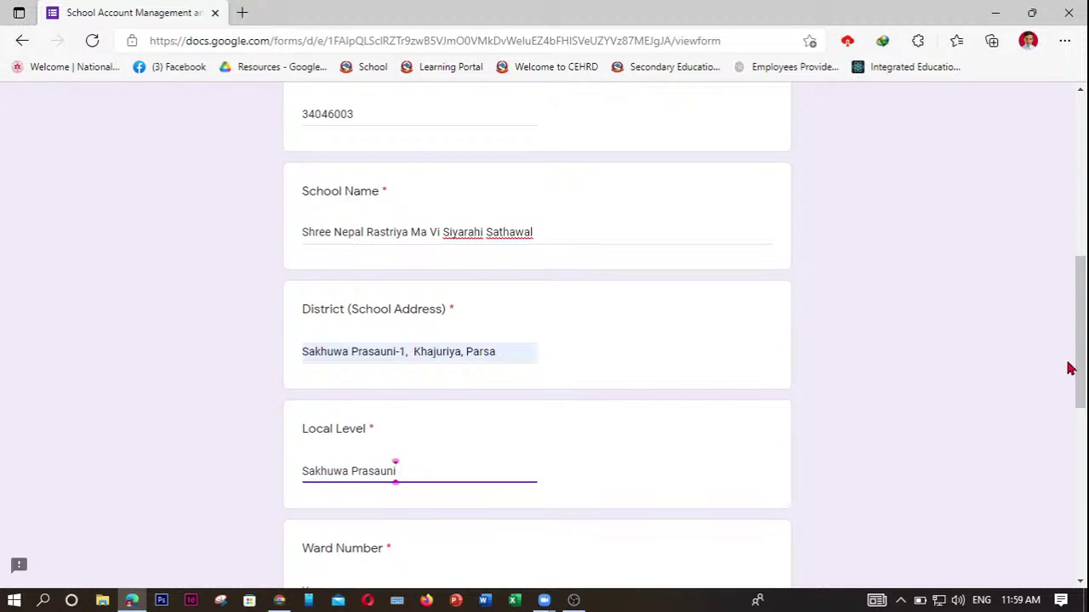
left_click_drag(1076, 365, 1076, 433)
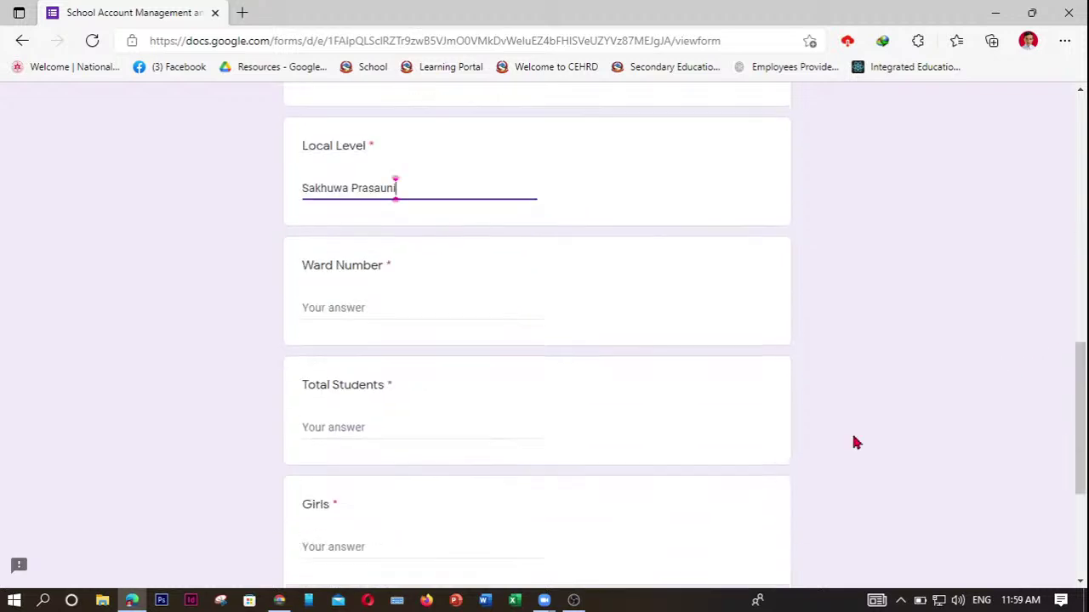
Enter ward number 1 and 793 total students.
left_click(340, 308)
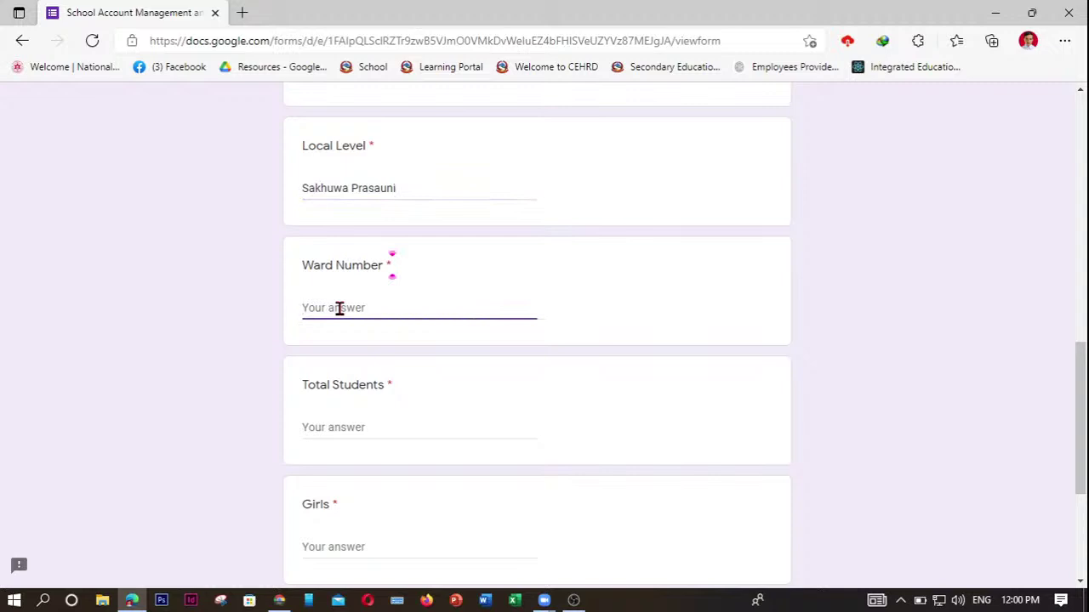
type("1")
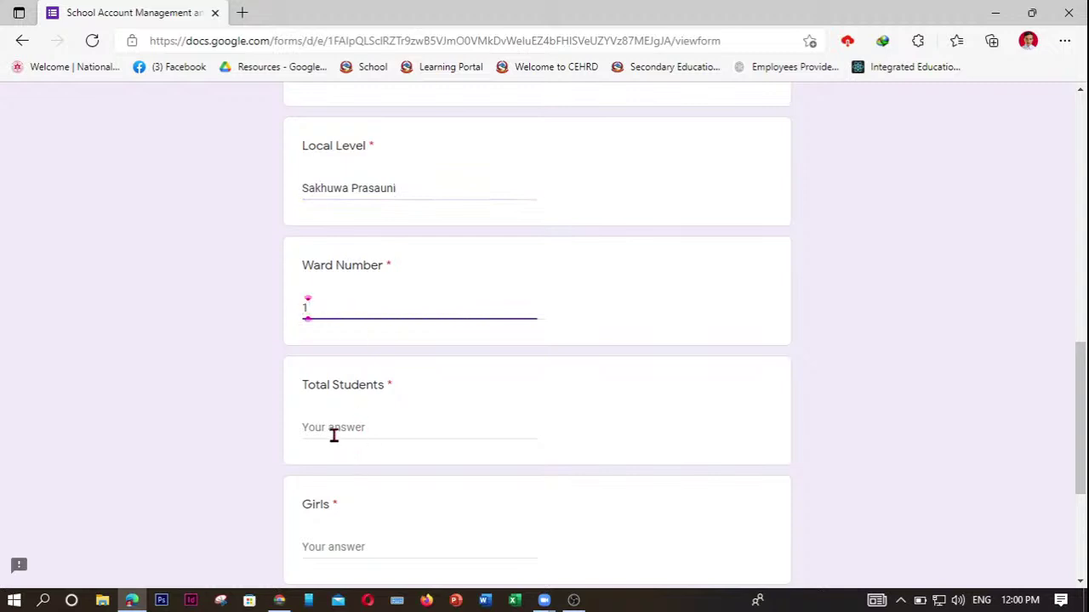
left_click(332, 428)
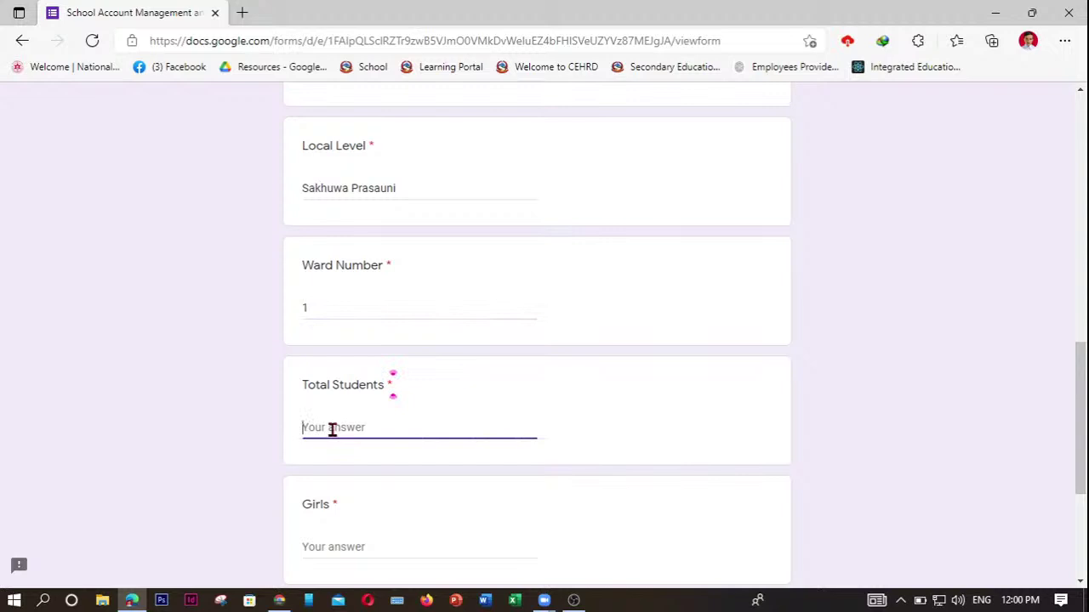
type("793")
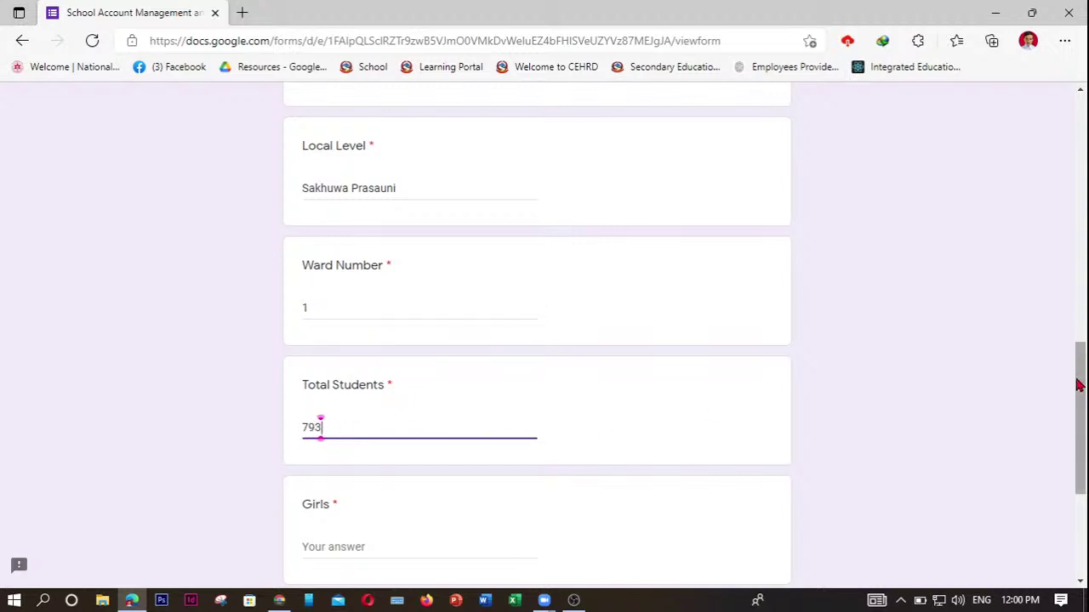
left_click_drag(1079, 385, 1081, 431)
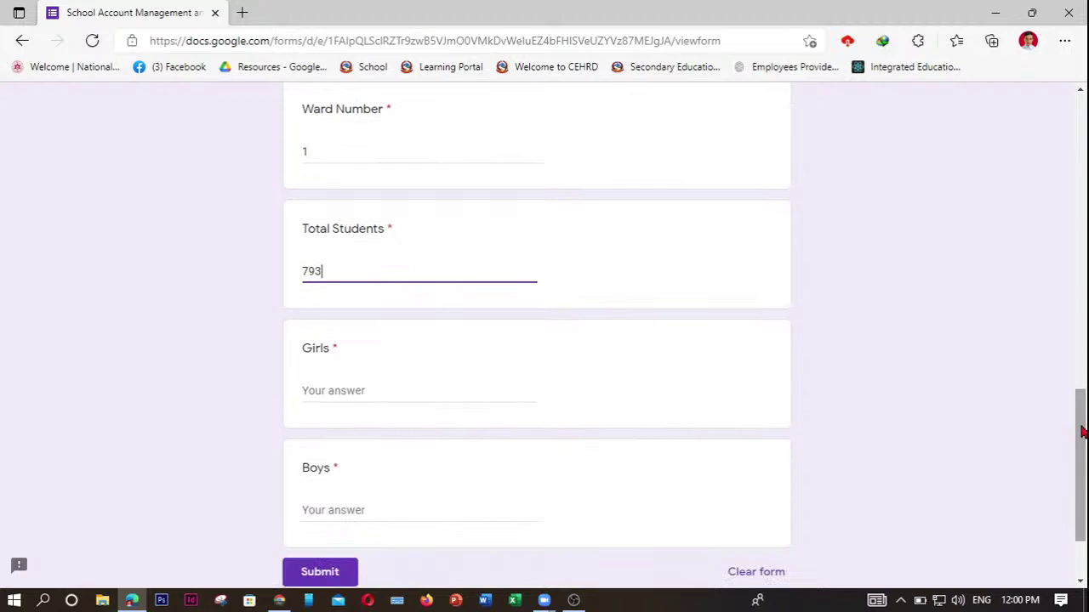
Enter 403 girls and 391 boys, submit the form, and return to Zoom.
left_click(328, 389)
type("403")
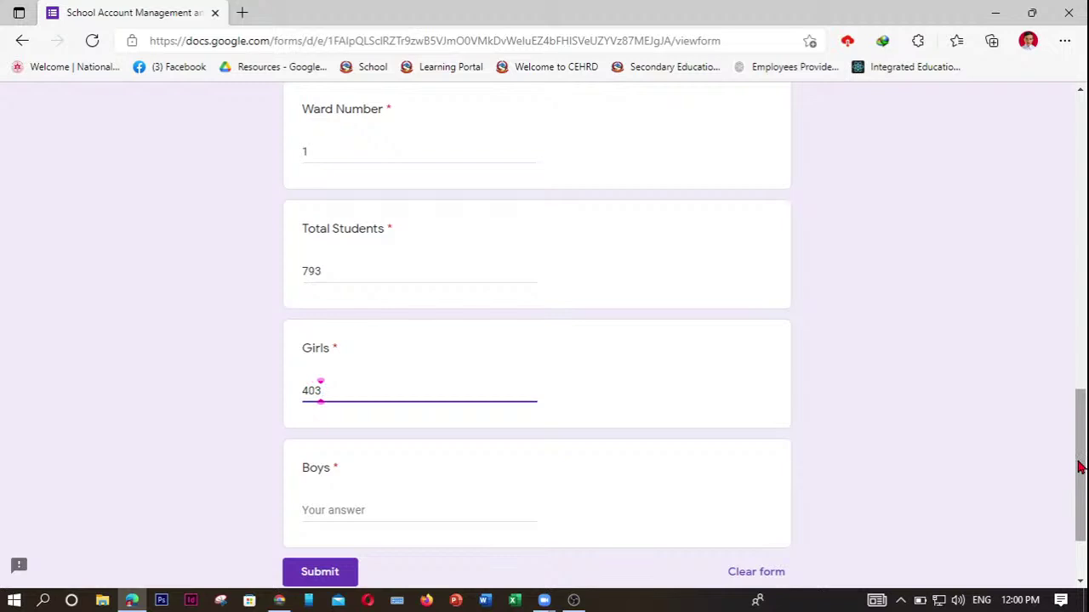
left_click_drag(1079, 466, 1078, 474)
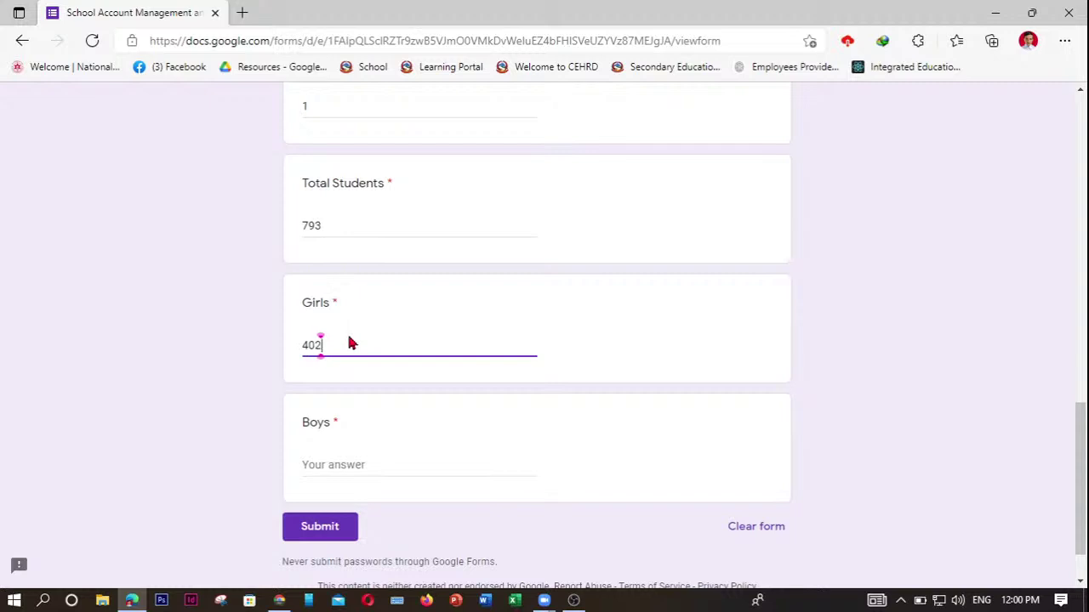
left_click(328, 467)
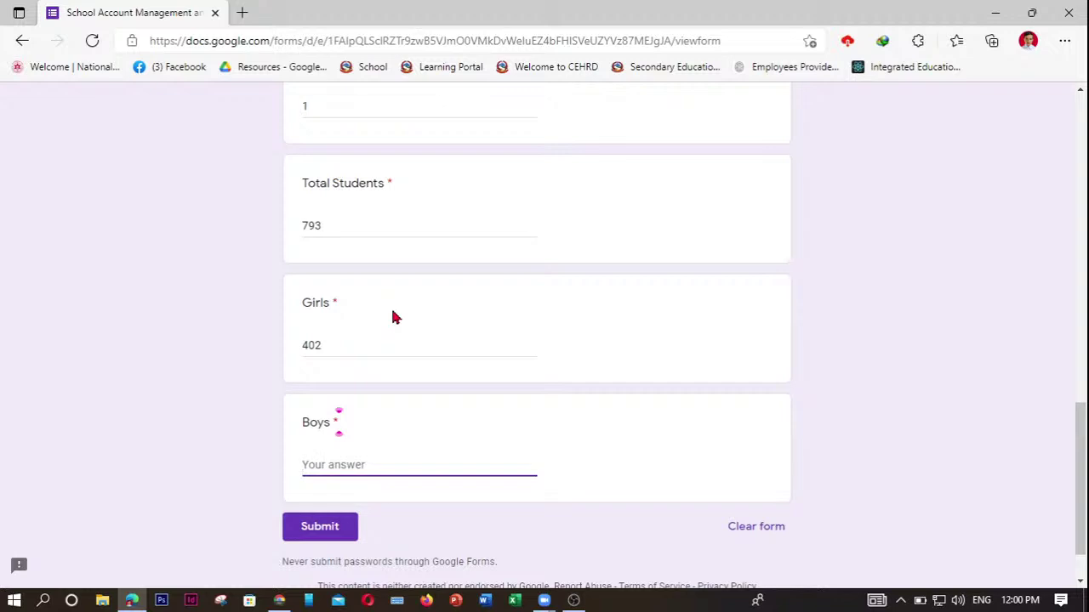
type("391")
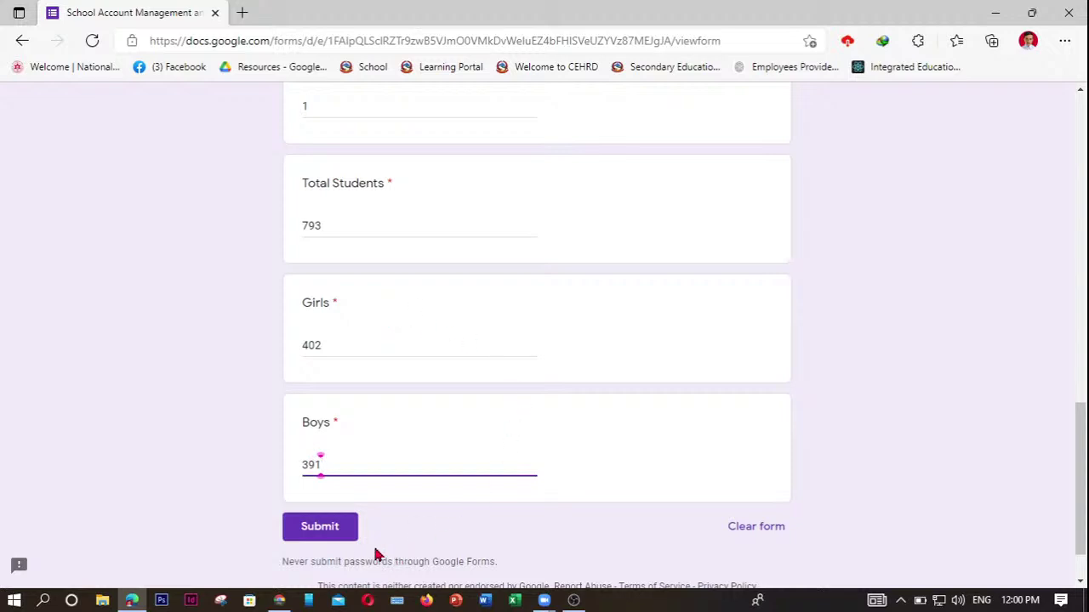
left_click(322, 536)
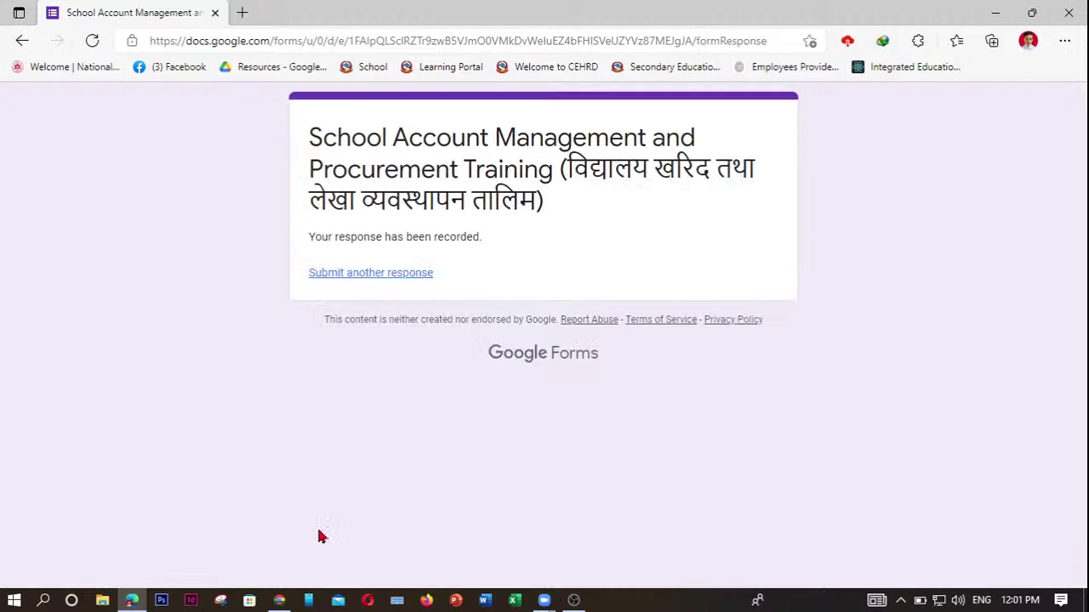
left_click(992, 19)
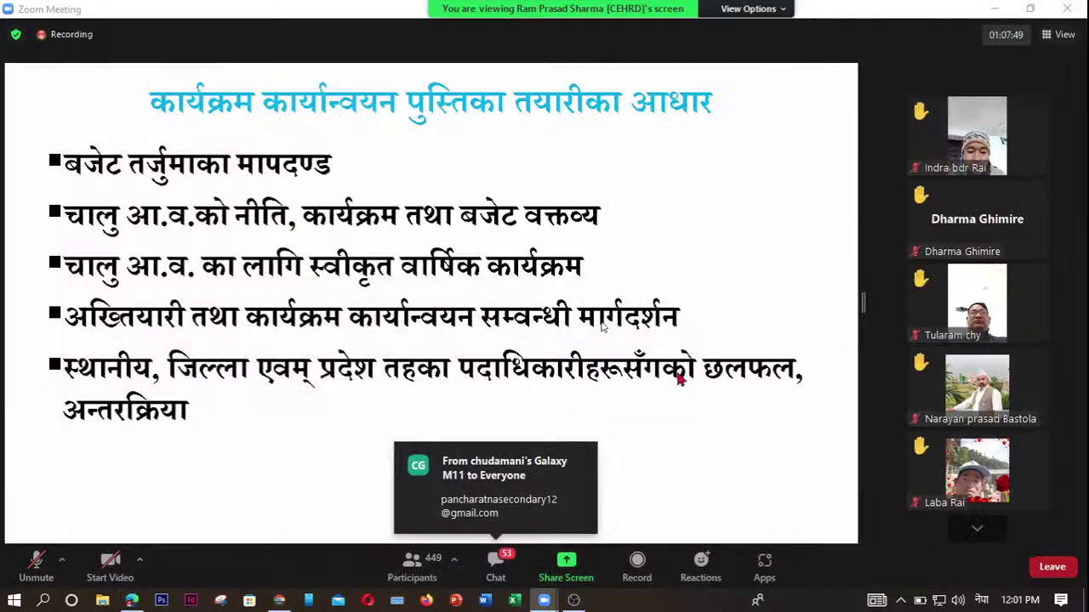